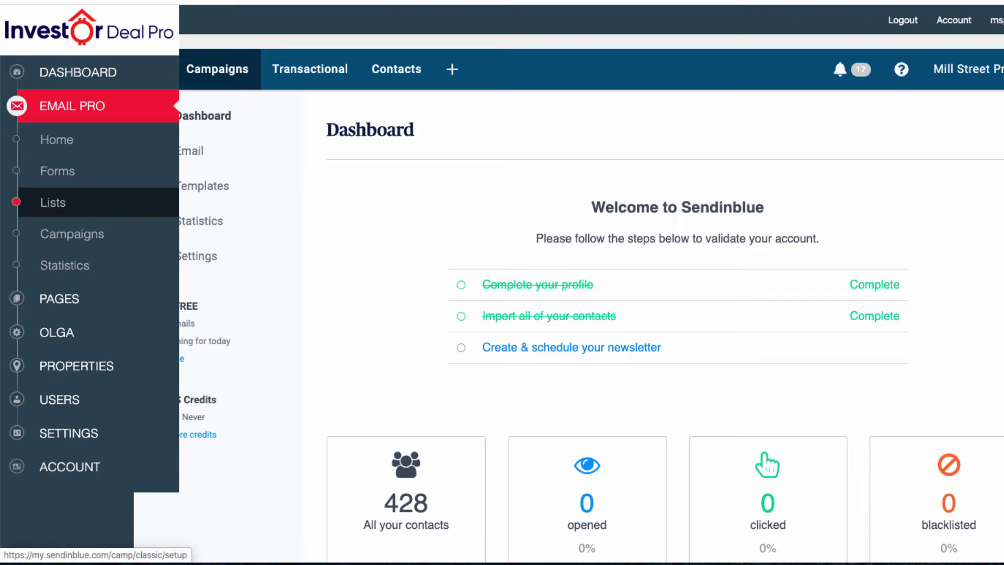
scroll(591, 298, "down", 1)
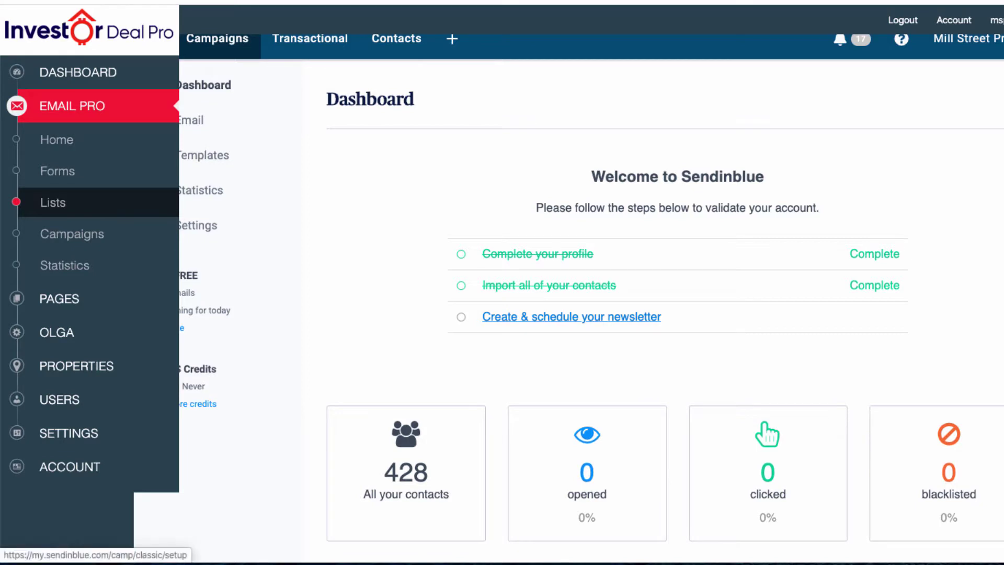
Start a new campaign and name it 'Property For Sale'.
left_click(572, 316)
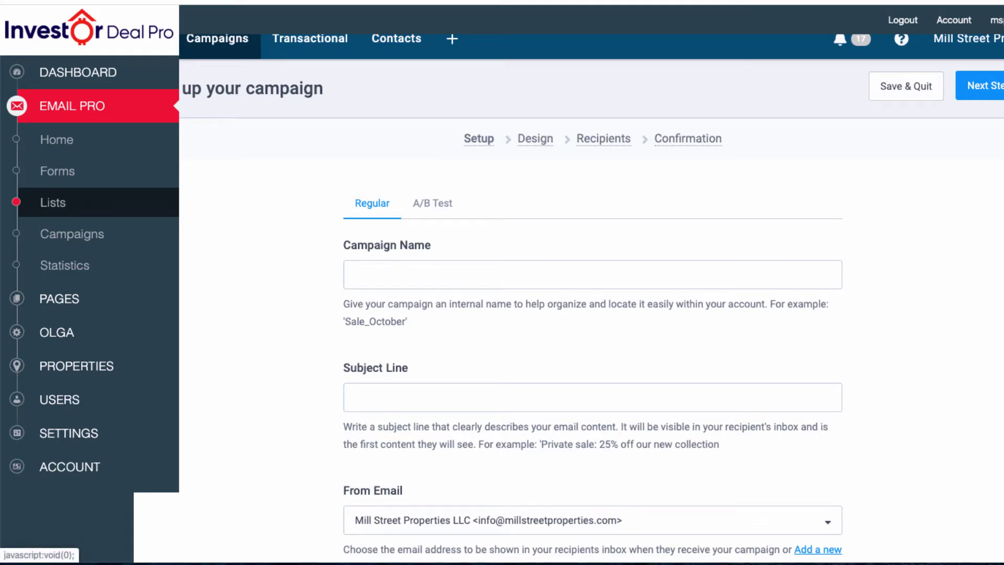
left_click(432, 203)
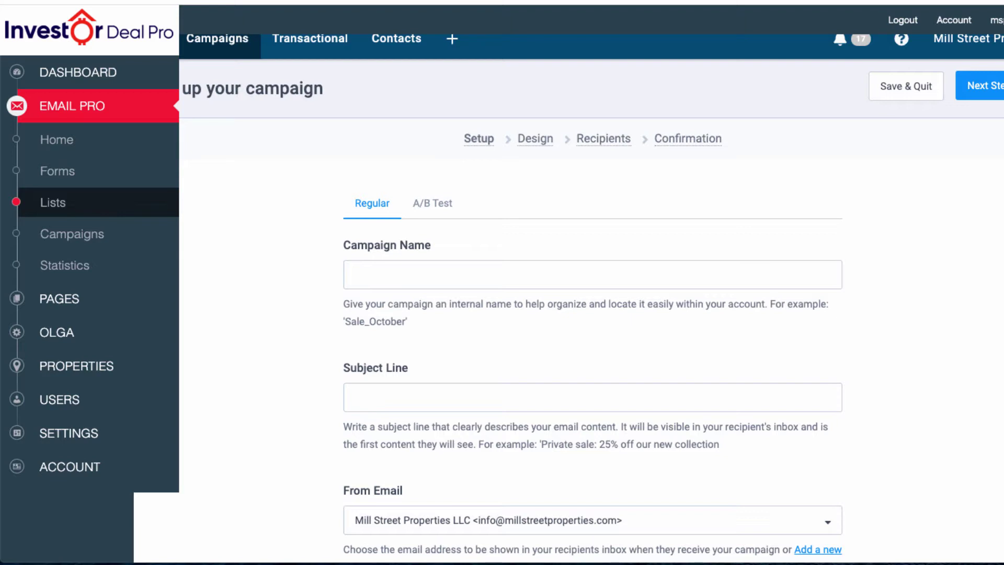
key("Tab")
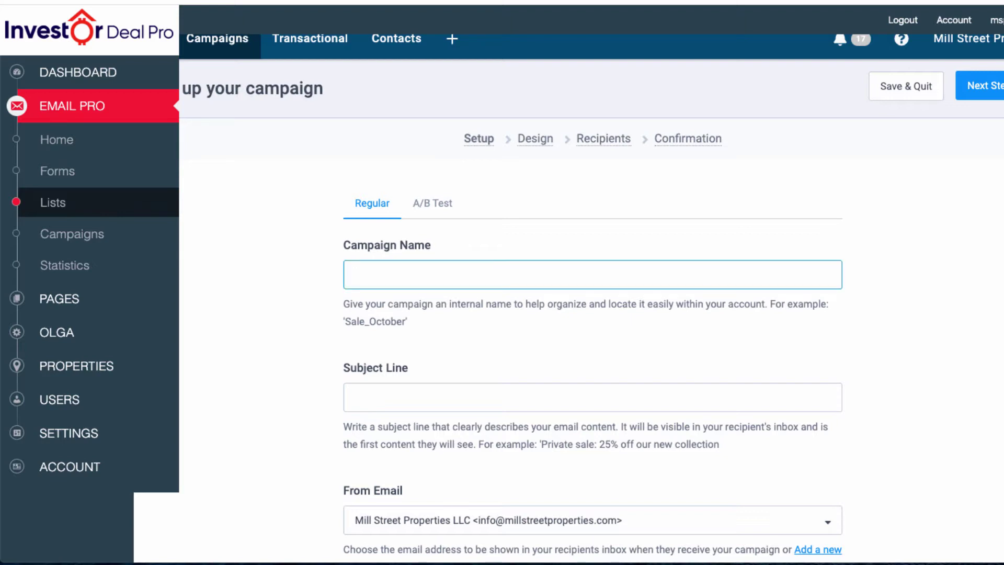
type("Property D")
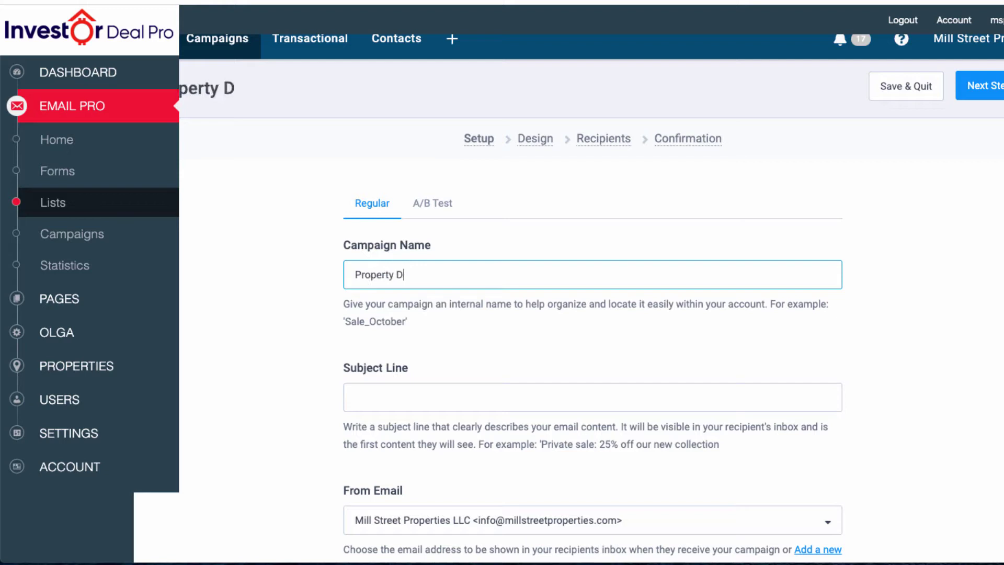
key("BackSpace")
type("For Sale")
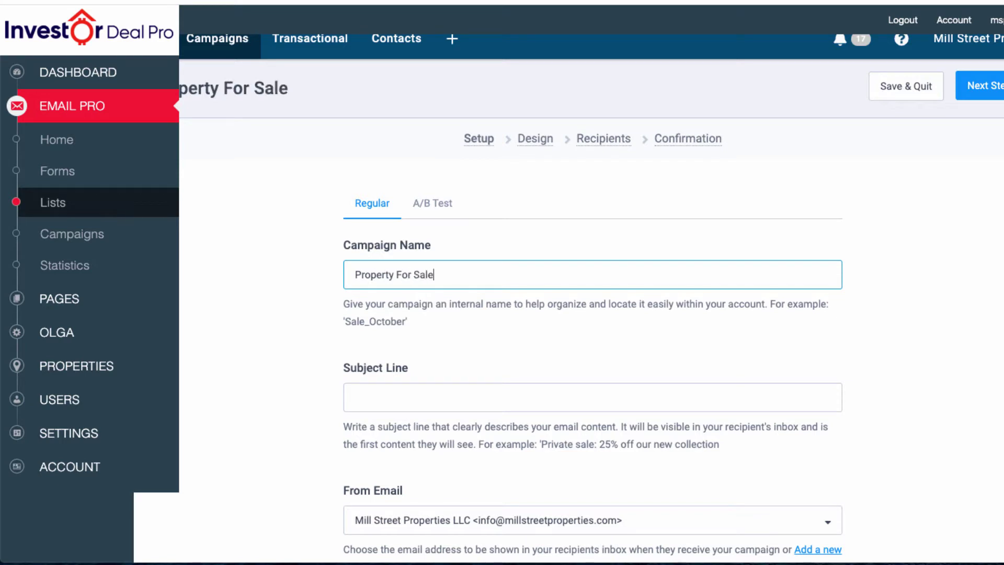
Enter the subject line 'Steal This House Now' and move to the From Name field.
key("Tab")
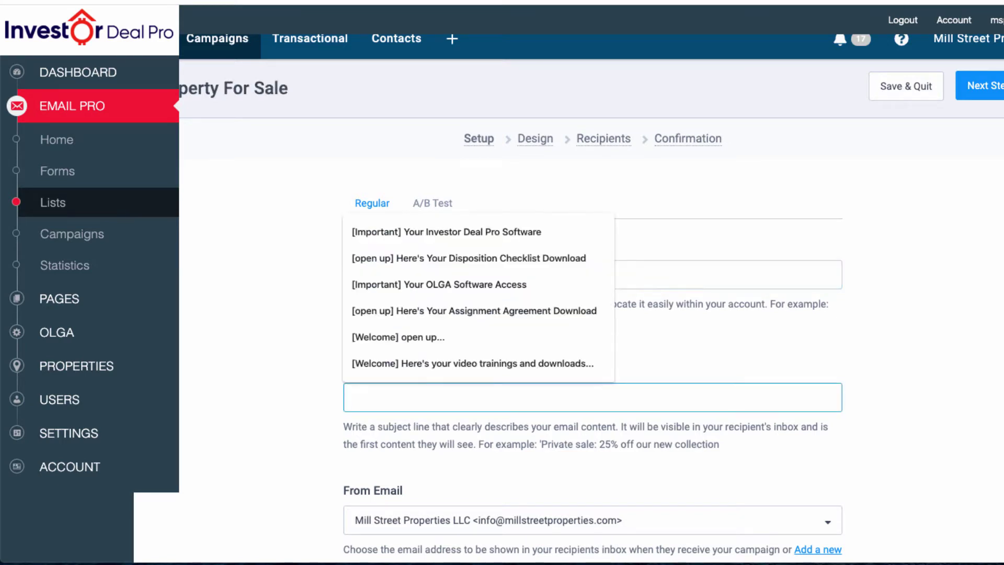
key("Escape")
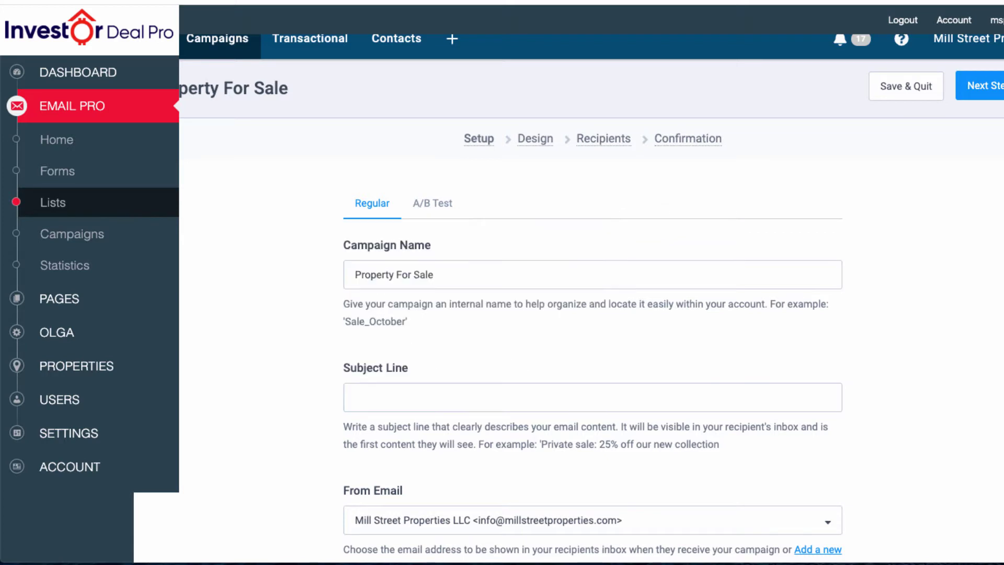
type("Str")
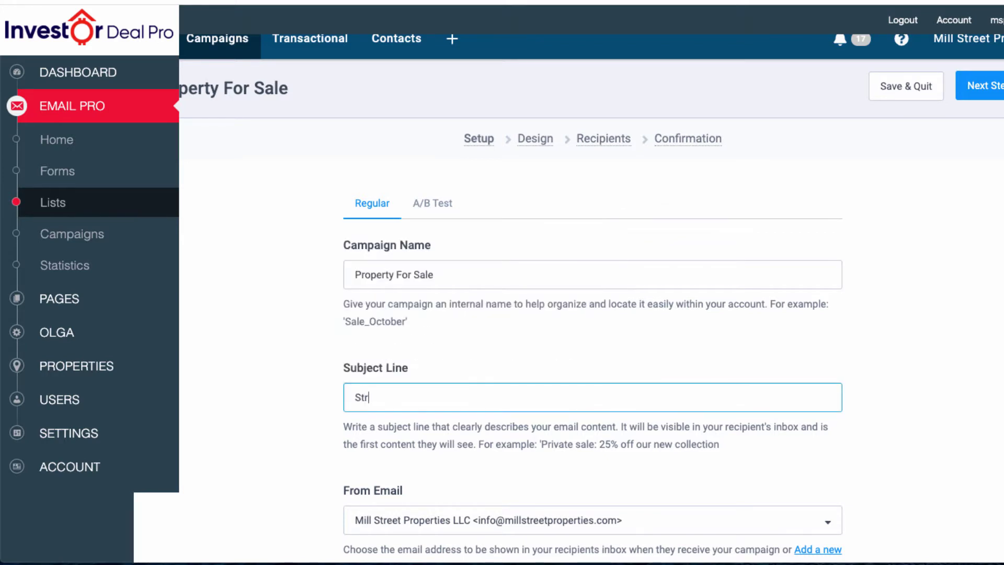
type("a")
key("BackSpace")
key("BackSpace")
type("eal")
type(" th")
key("BackSpace")
key("BackSpace")
key("BackSpace")
type("Thi")
type("s House Now")
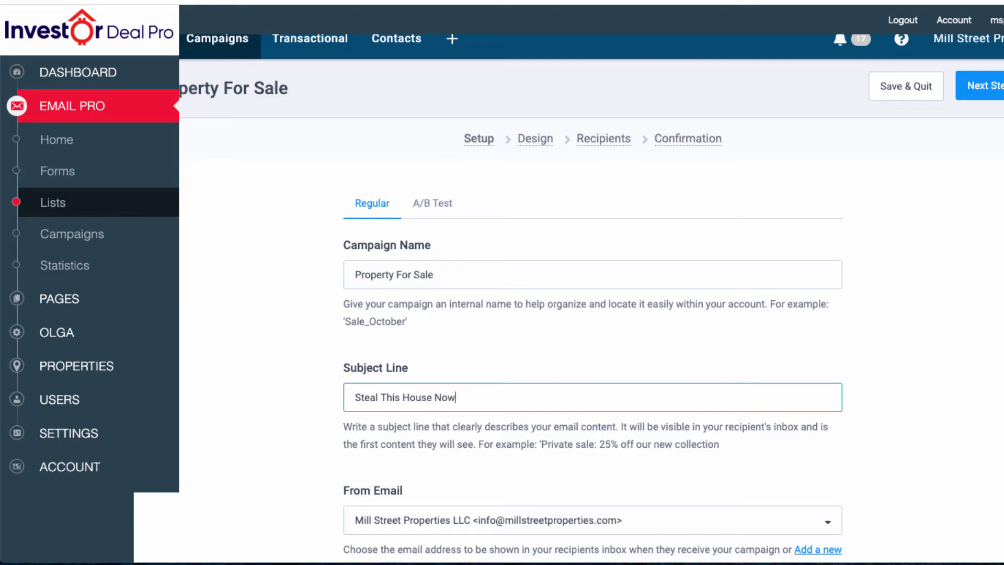
scroll(592, 298, "down", 3)
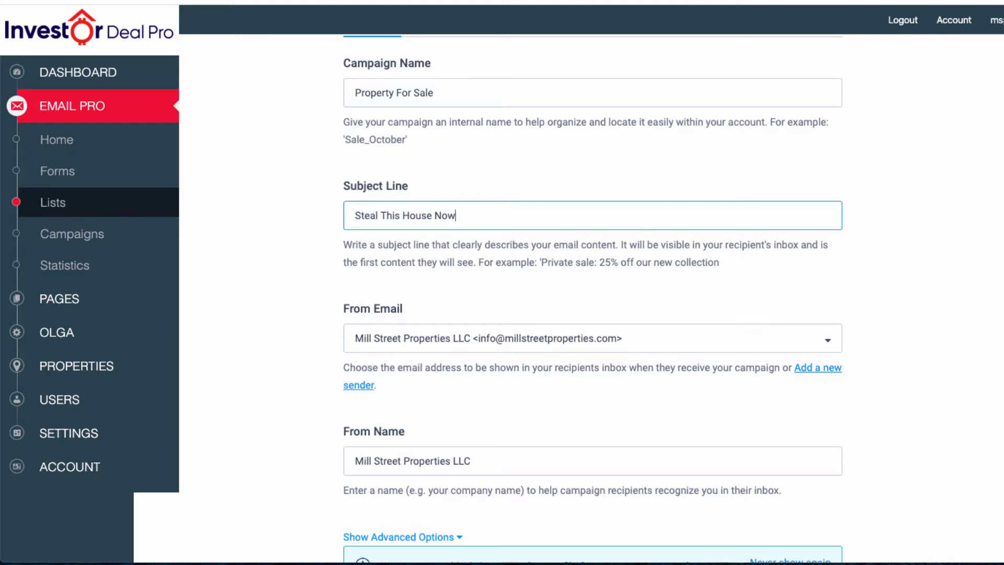
scroll(592, 299, "down", 2)
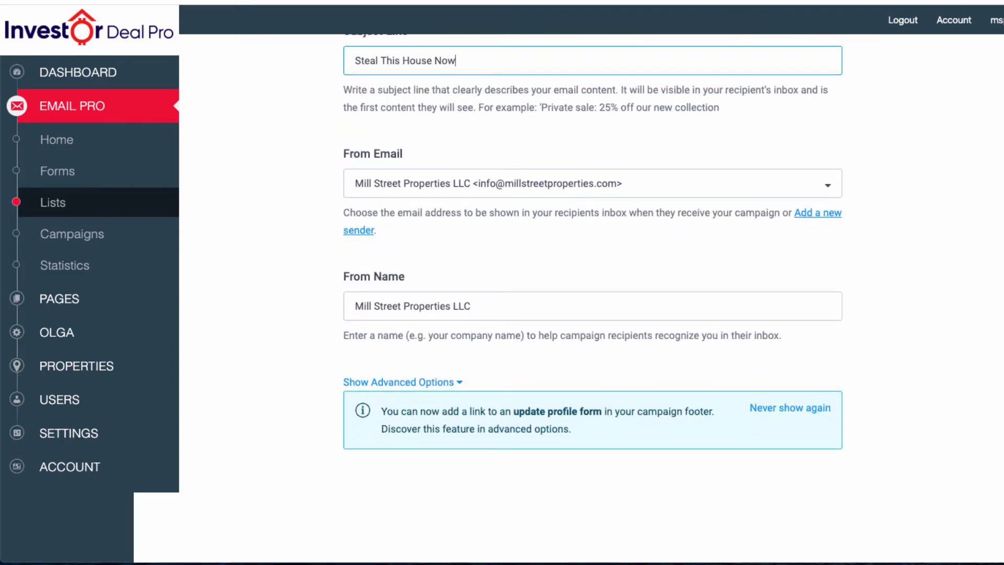
key("Tab")
key("Tab")
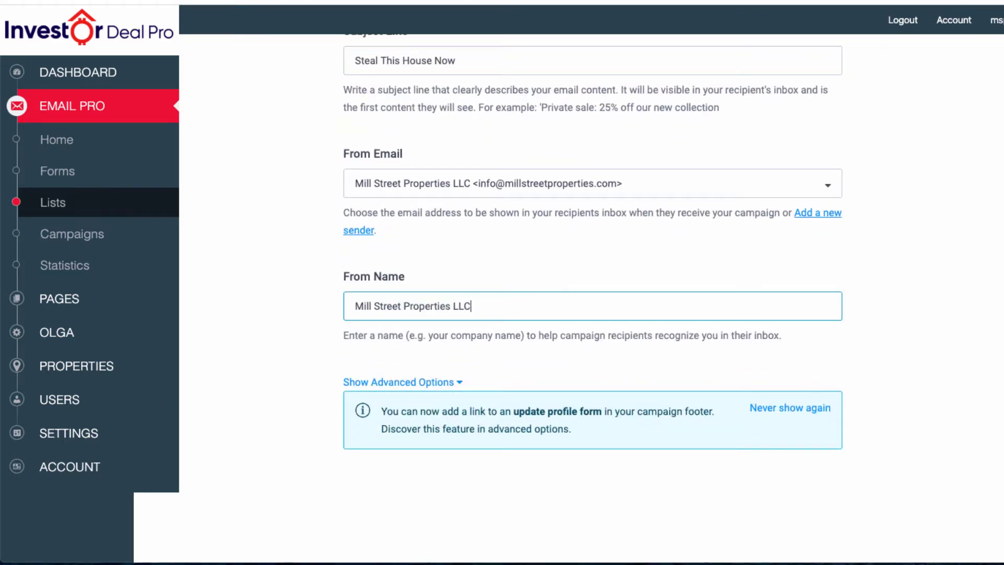
scroll(592, 298, "down", 1)
scroll(591, 299, "up", 5)
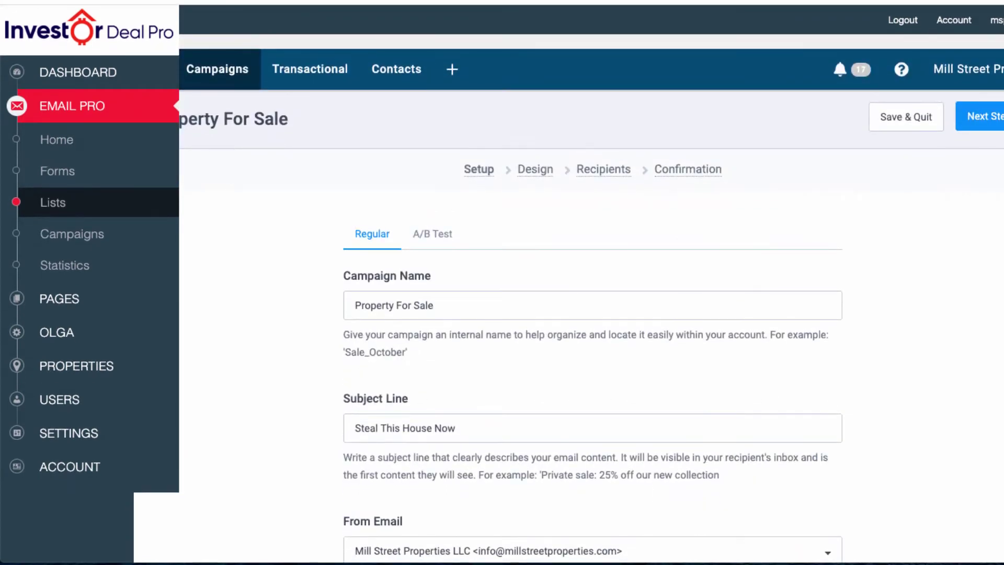
Advance the campaign from Setup to the Design step.
left_click(980, 117)
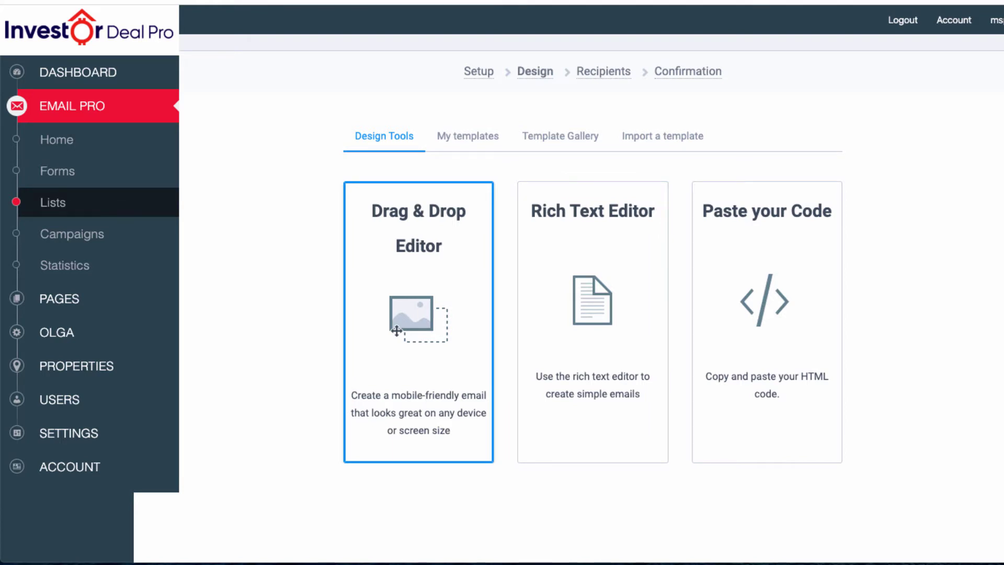
Choose the Drag & Drop Editor and move the Logo block above the large image placeholder.
left_click(419, 323)
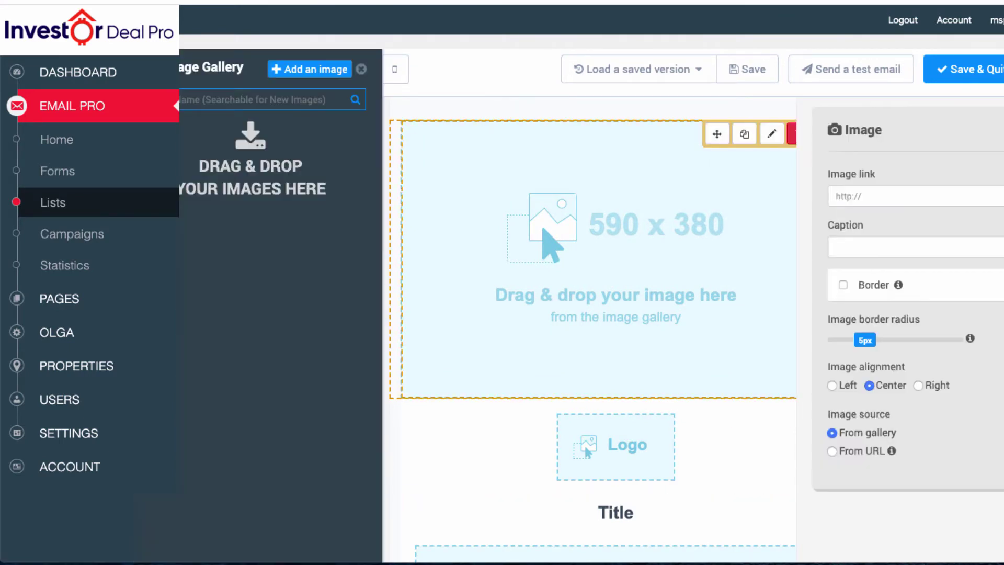
left_click_drag(716, 135, 698, 248)
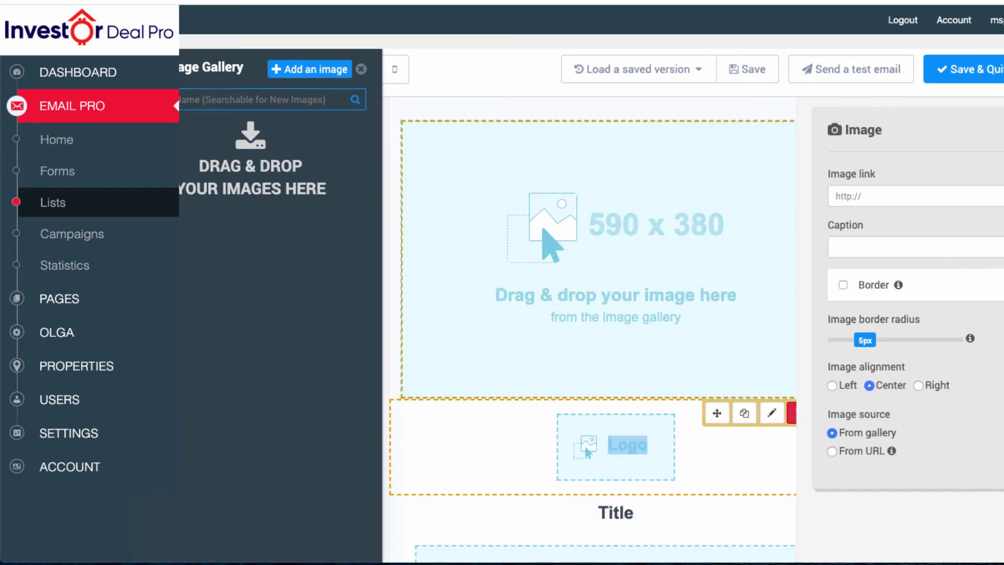
right_click(585, 443)
key("Escape")
left_click_drag(716, 413, 698, 110)
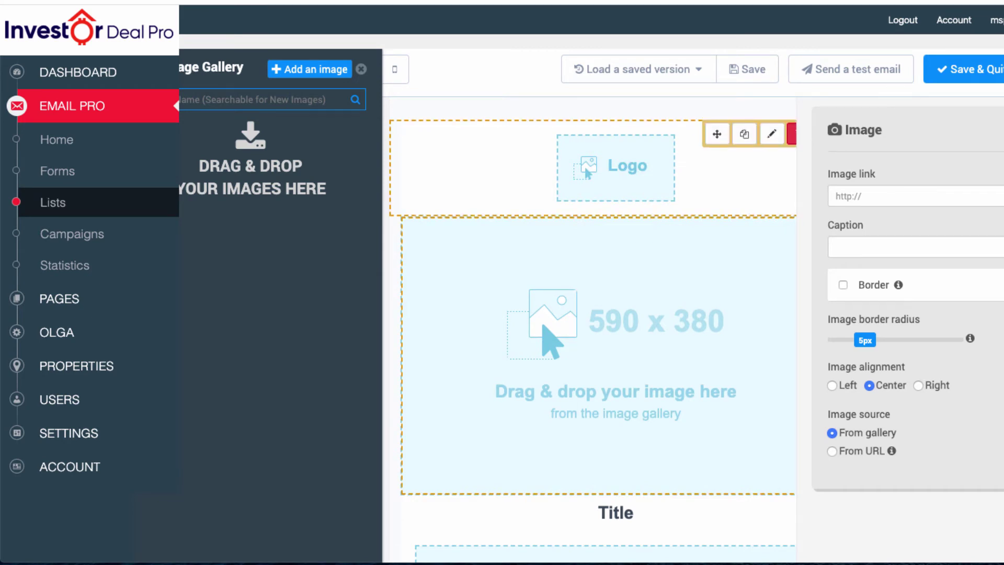
left_click(360, 70)
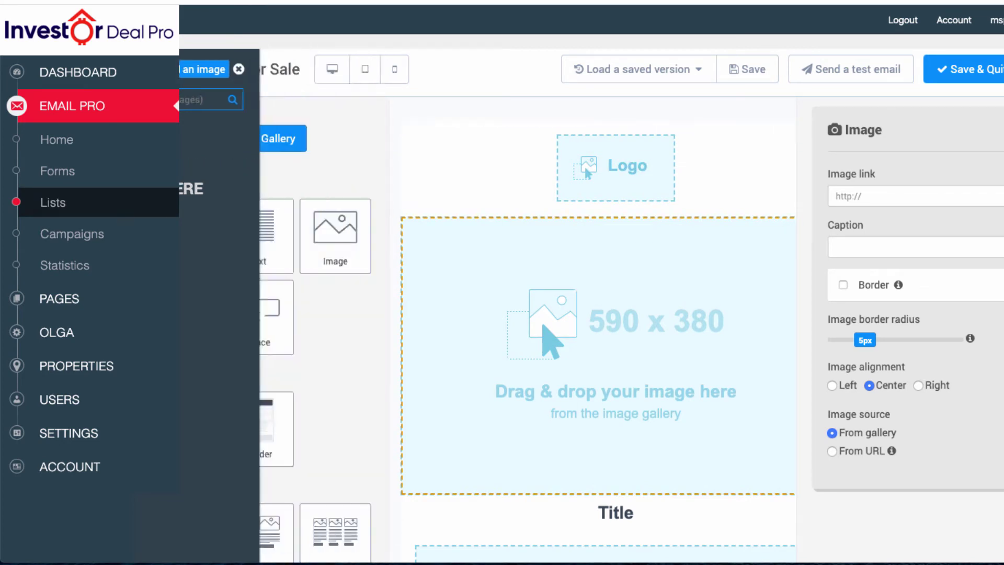
Add a text block below the logo and select its whole placeholder paragraph for overwriting.
left_click(471, 169)
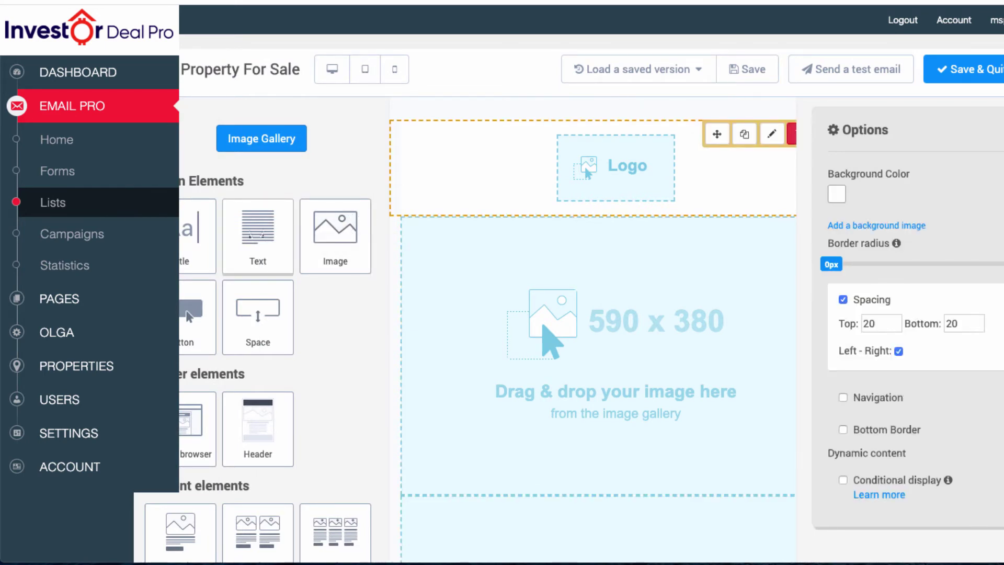
mouse_move(258, 236)
left_mouse_down()
mouse_move(471, 290)
mouse_move(471, 268)
left_mouse_up()
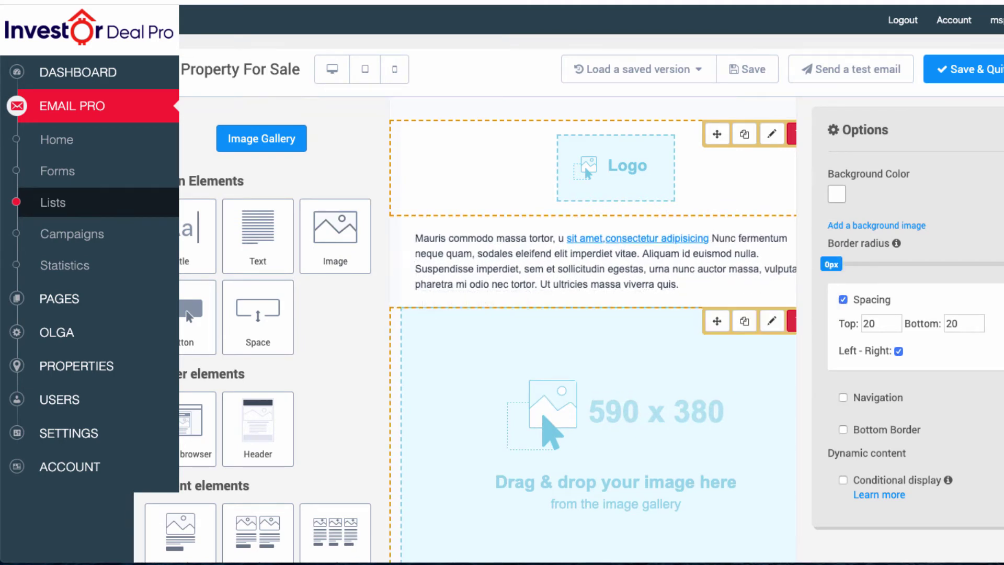
left_click(498, 268)
double_click(498, 269)
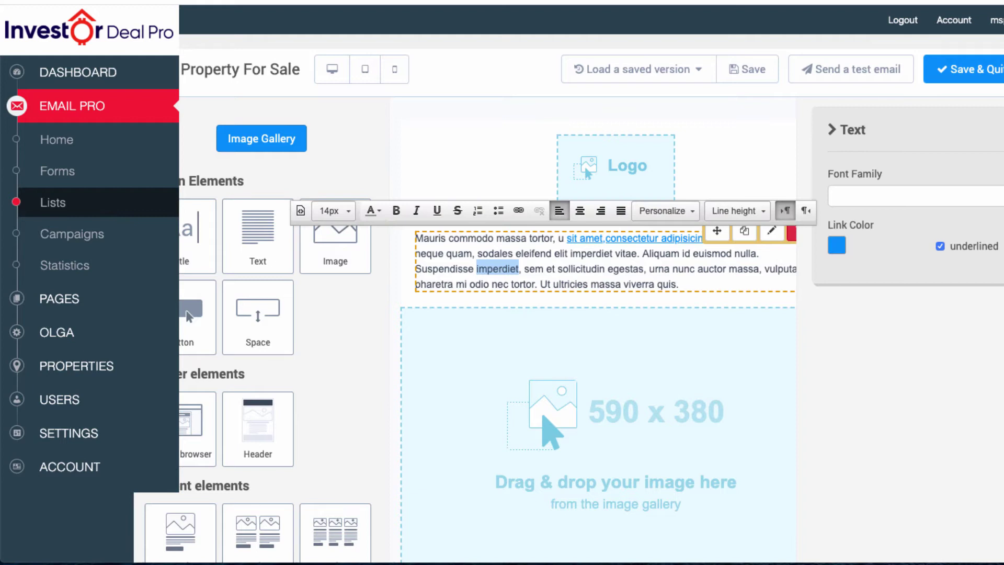
key("ctrl+a")
type("asdvdf;vln")
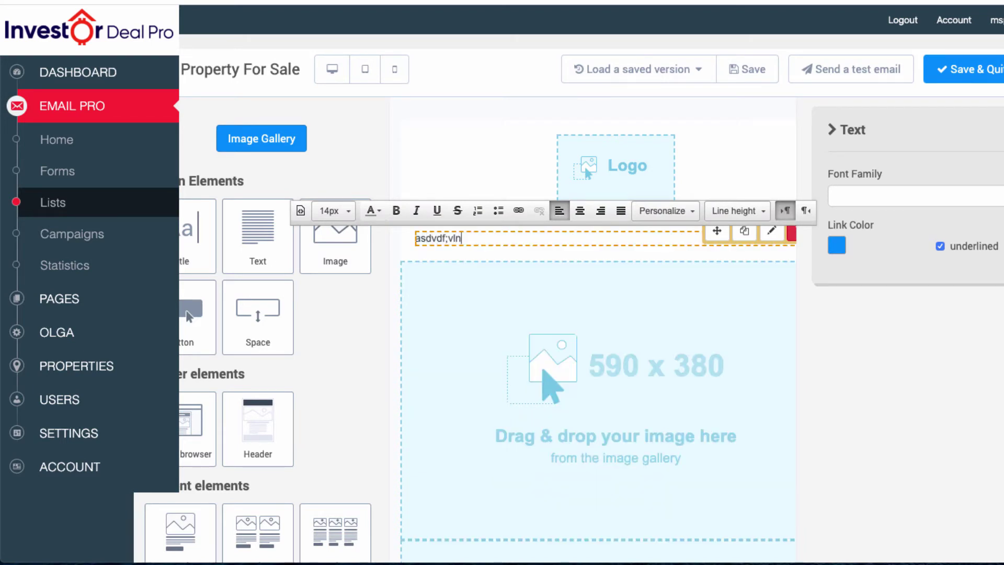
type("kldsnsdnbdkjldnjnadjk.nvad.,v c,.")
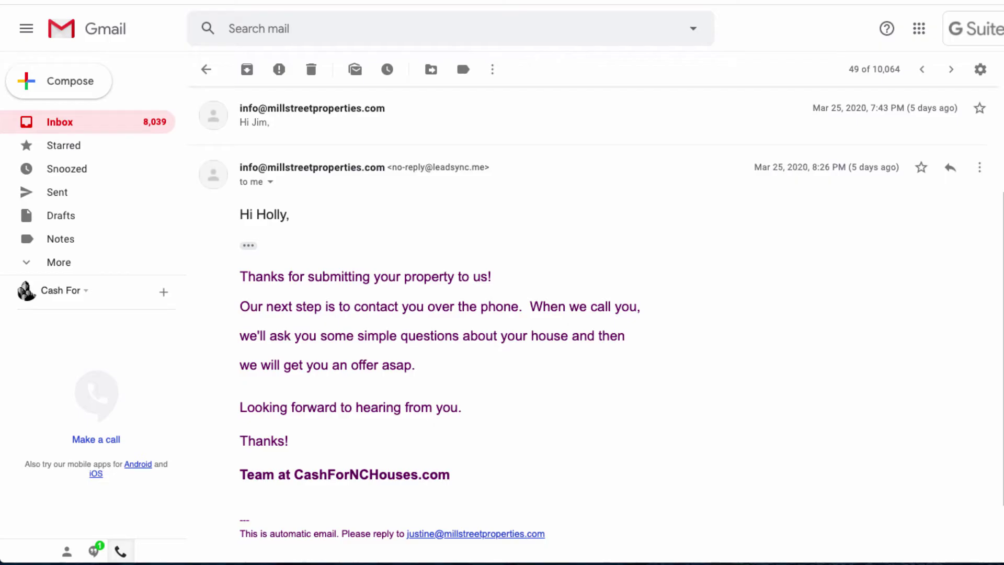
Select the Gmail message from 'Thanks for submitting your property to us!' to 'Thanks!' for copying.
left_click_drag(239, 277, 289, 441)
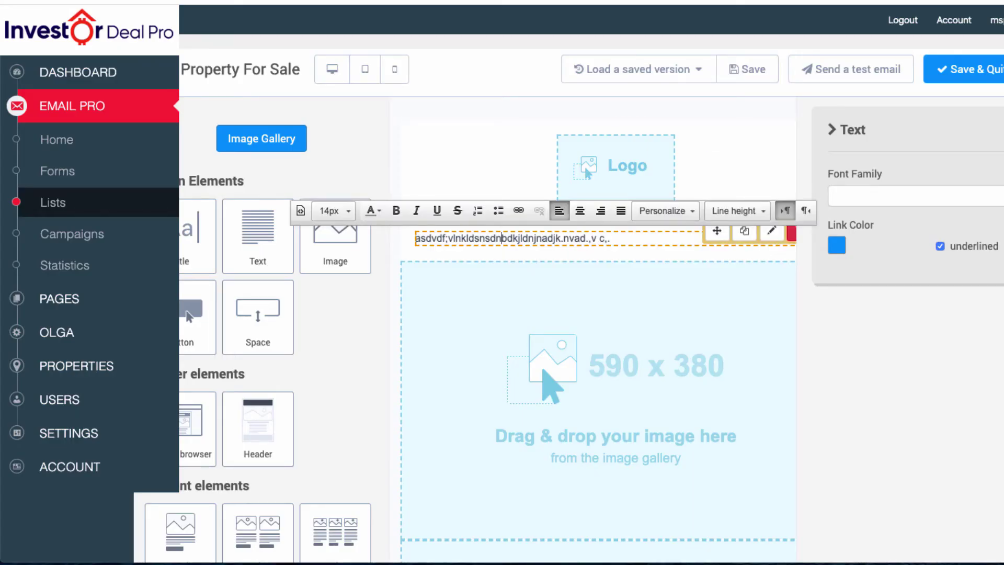
Paste the copied thank-you message over the test text and select the pasted message.
key("ctrl+a")
type("Thanks for submitting your property to us! Our next step is to contact you over the phone. When we call you, we'll ask you some simple questions about your house and then we will get you an offer asap.  Looking forward to hearing from you.  Thanks!")
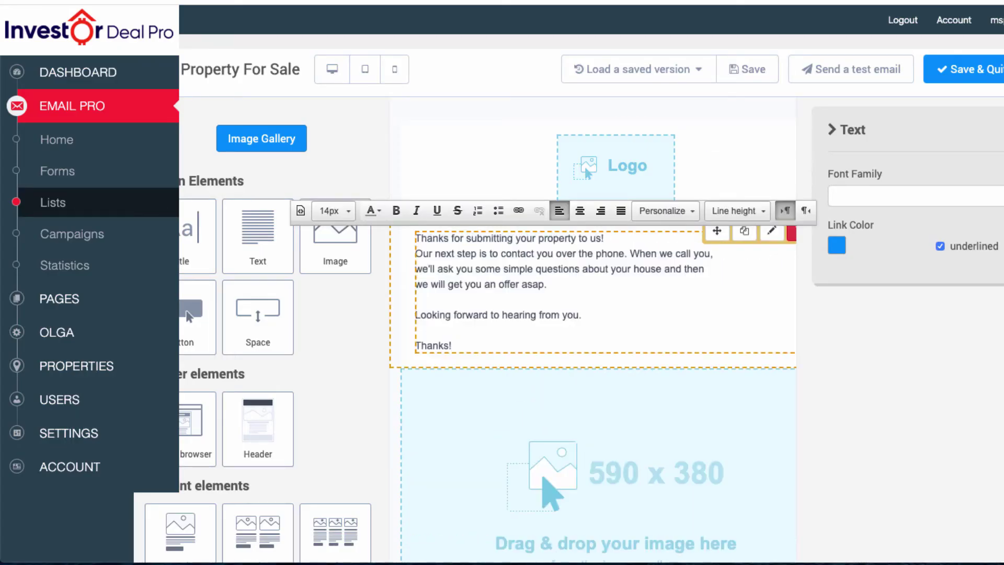
key("shift+Up")
key("shift+Up")
key("shift+Up")
key("shift+Up")
key("shift+Up")
key("shift+Home")
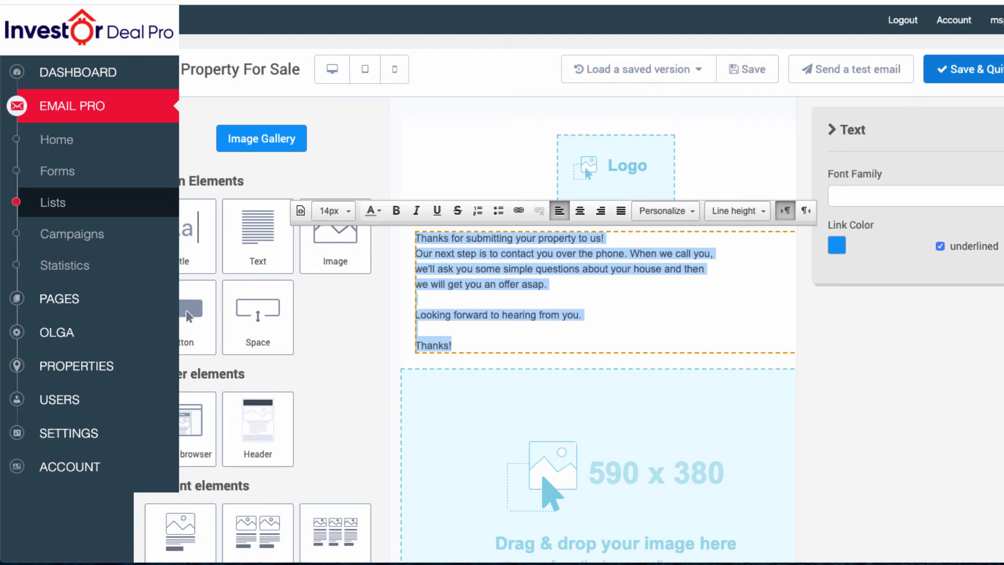
Save & Quit the editor and review the preview down to the footer's company name and address.
left_click(964, 69)
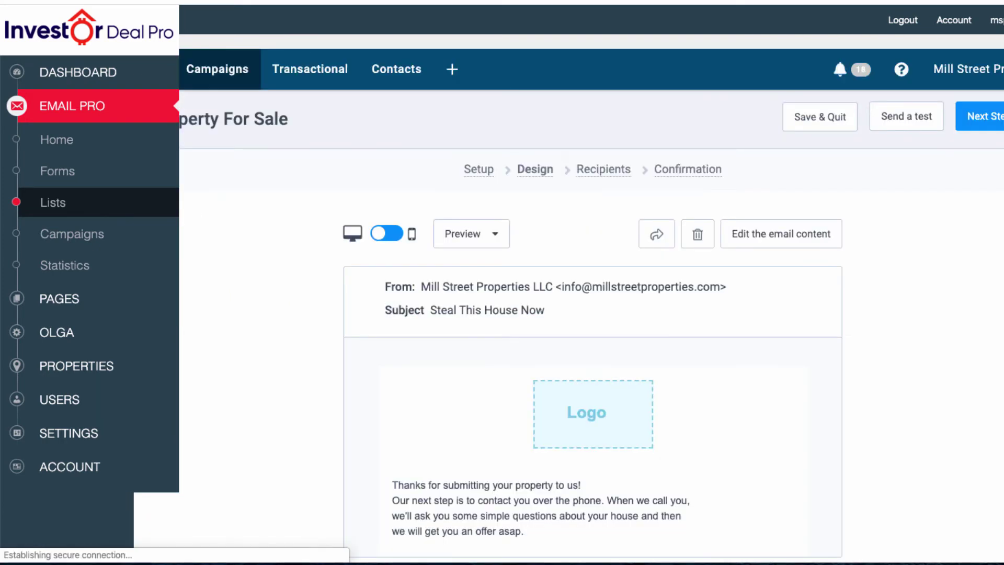
scroll(592, 353, "down", 3)
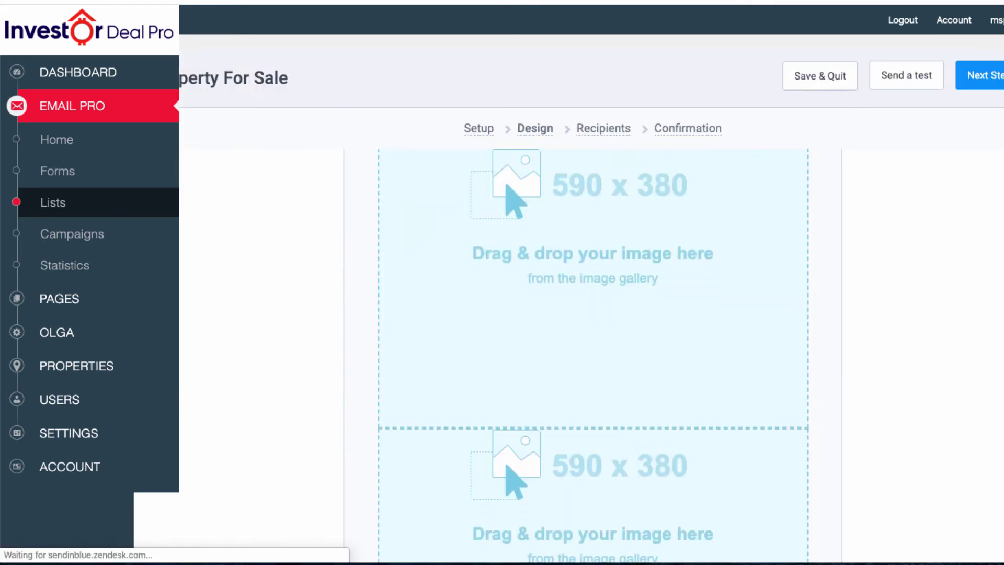
scroll(593, 353, "down", 1)
scroll(592, 353, "down", 1)
scroll(592, 353, "down", 2)
scroll(593, 353, "down", 3)
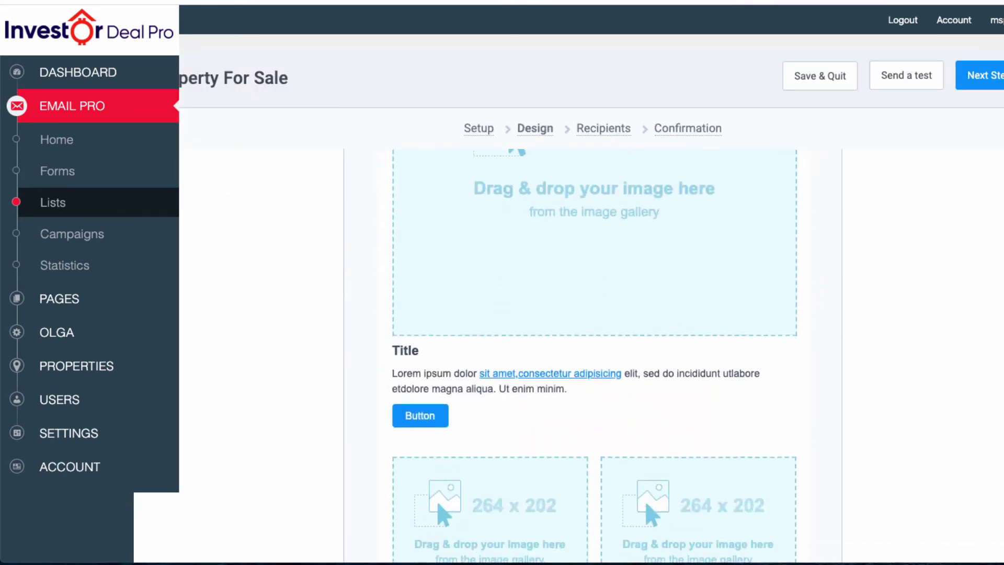
scroll(593, 354, "down", 1)
scroll(593, 353, "down", 3)
scroll(592, 353, "down", 1)
scroll(592, 353, "up", 5)
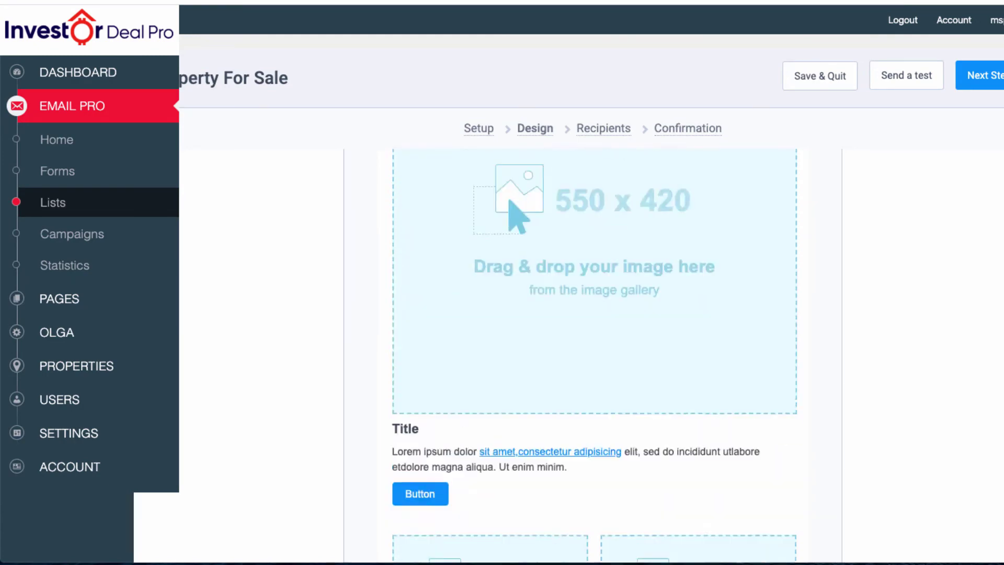
scroll(592, 354, "up", 4)
scroll(593, 353, "down", 4)
scroll(592, 353, "down", 5)
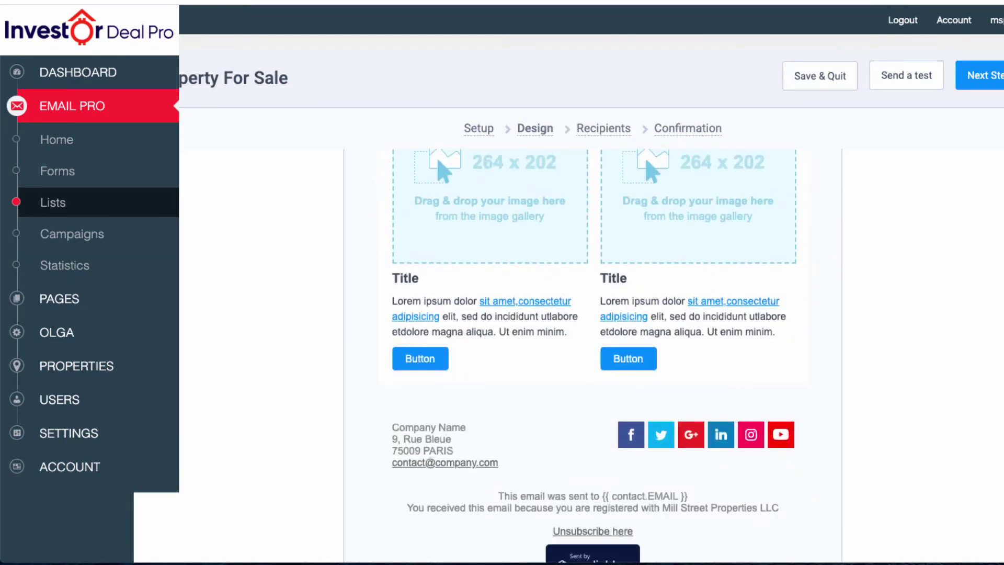
left_click_drag(392, 427, 453, 439)
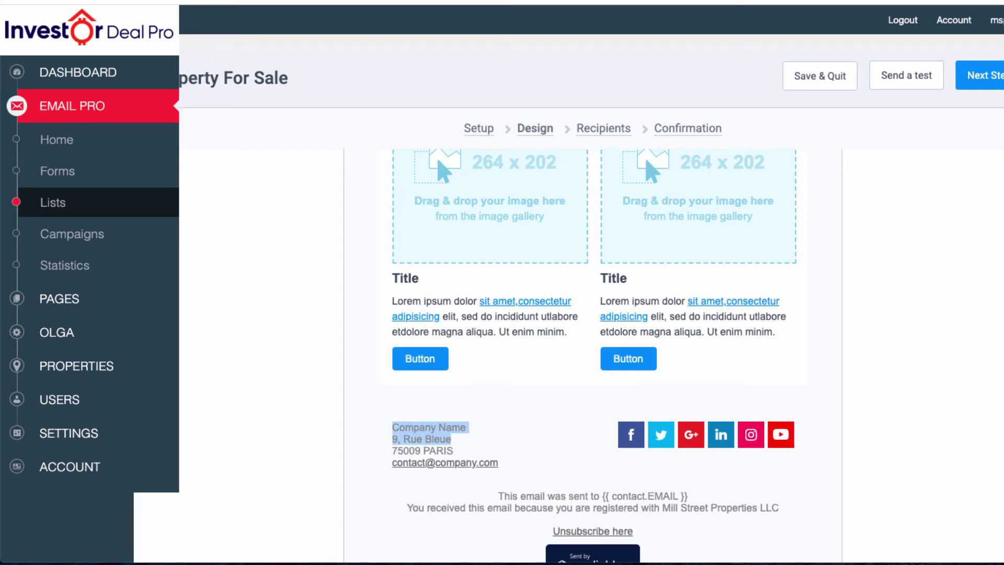
scroll(592, 354, "up", 3)
scroll(593, 353, "up", 4)
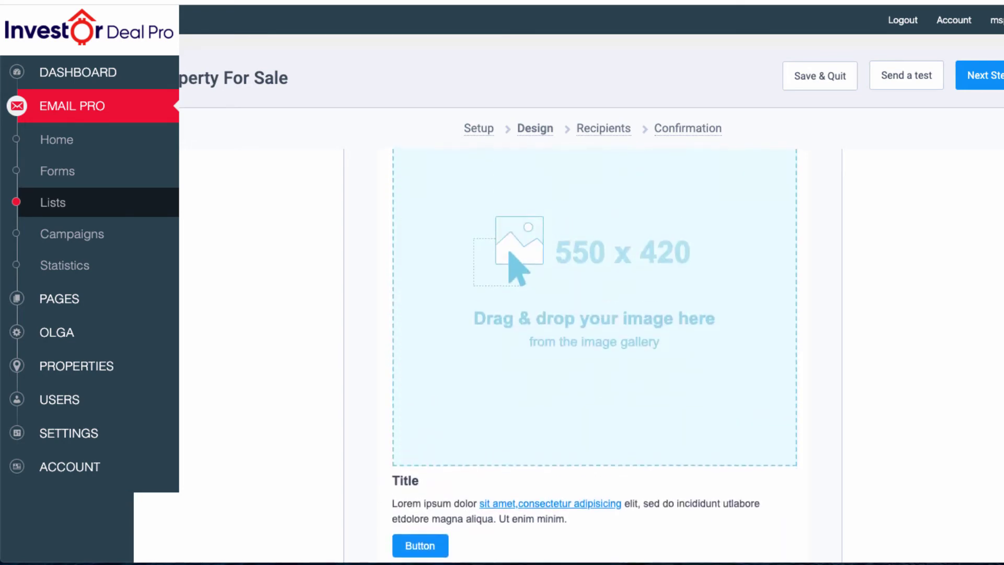
scroll(592, 353, "up", 4)
scroll(593, 353, "up", 4)
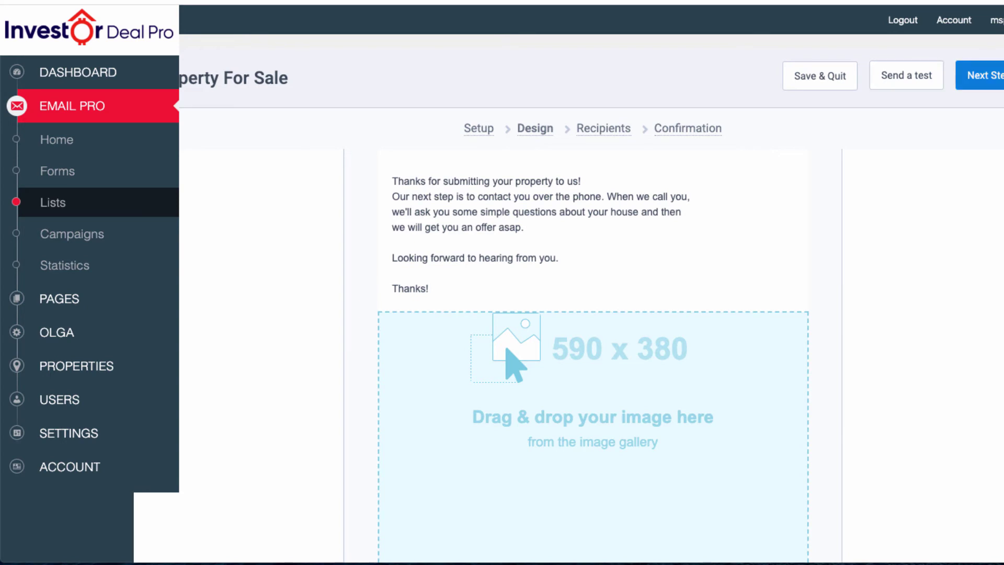
scroll(592, 353, "up", 4)
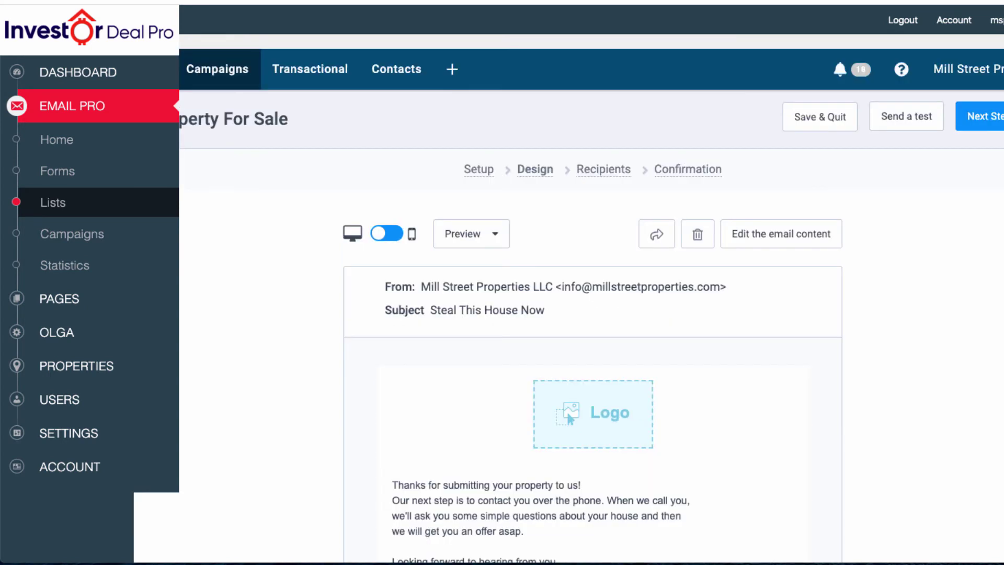
scroll(593, 354, "down", 2)
scroll(592, 353, "up", 3)
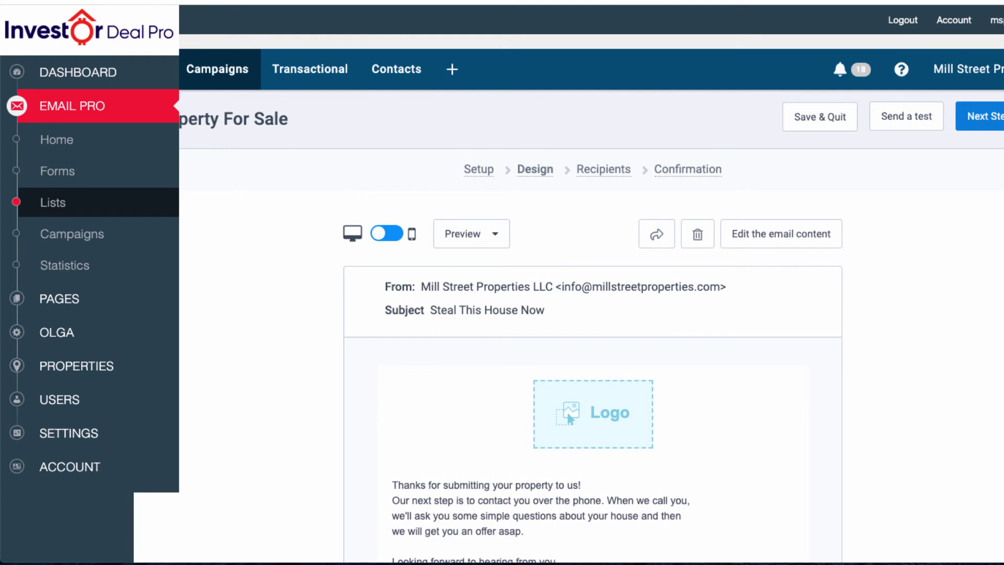
Move to the Recipients step and tick '#2 Your first list' as the contact list.
left_click(984, 116)
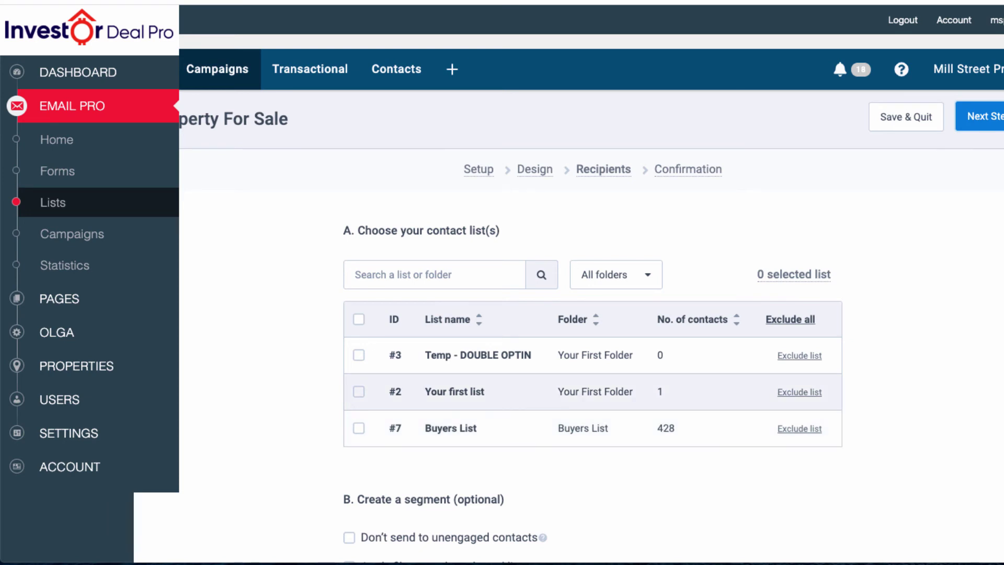
left_click(359, 392)
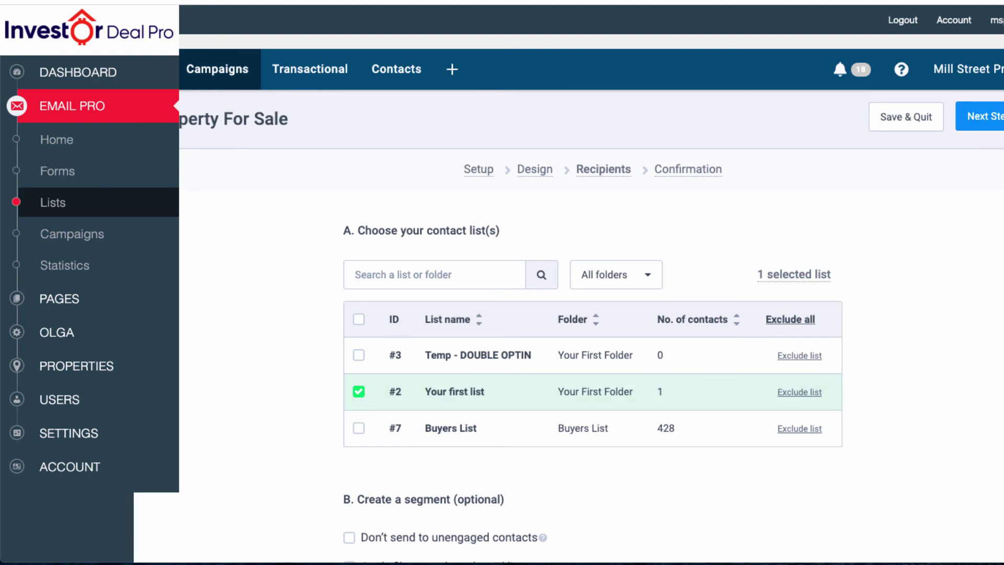
scroll(592, 299, "down", 3)
scroll(592, 299, "down", 2)
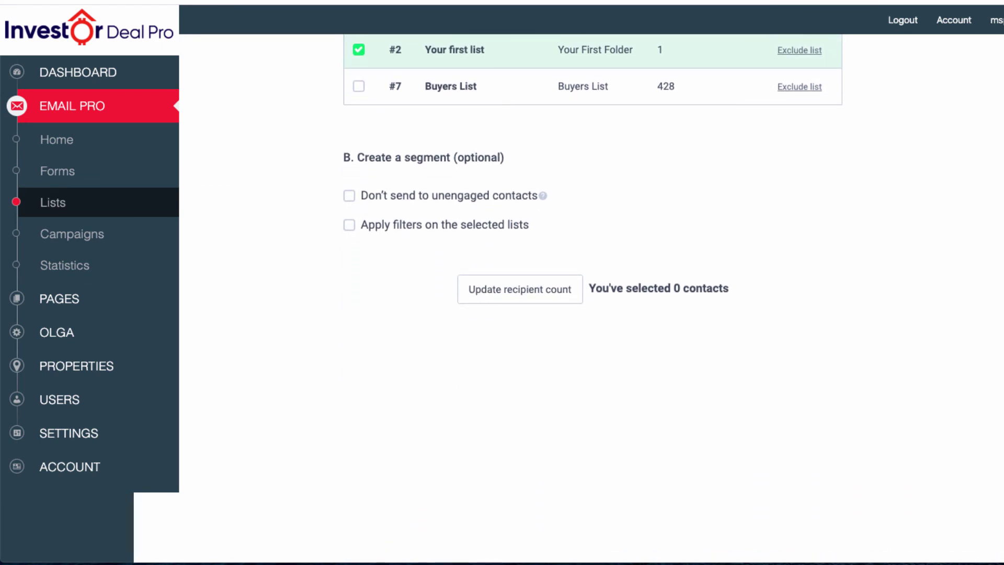
scroll(592, 298, "up", 5)
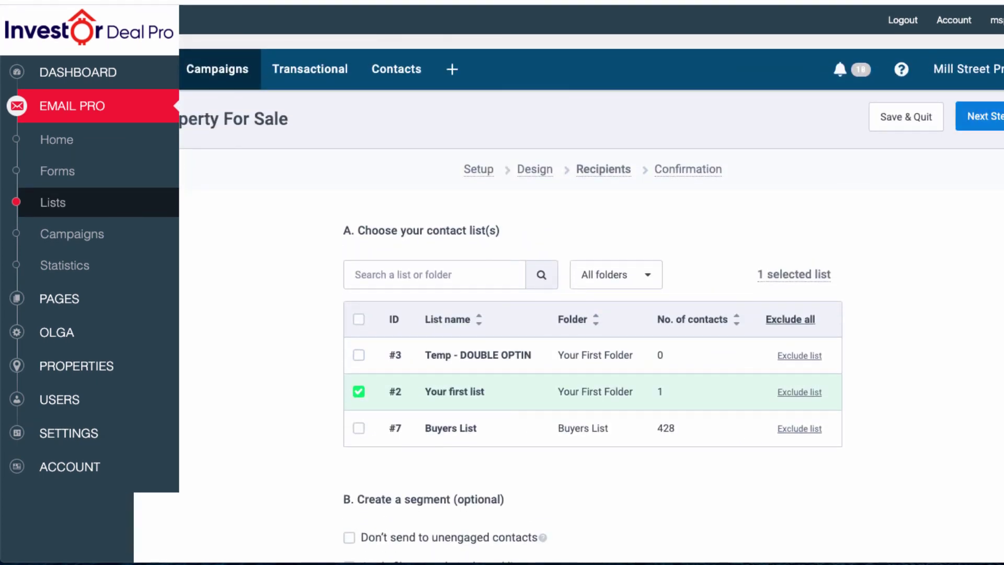
Advance to the Confirmation summary of Setup, Design and Recipients.
left_click(981, 116)
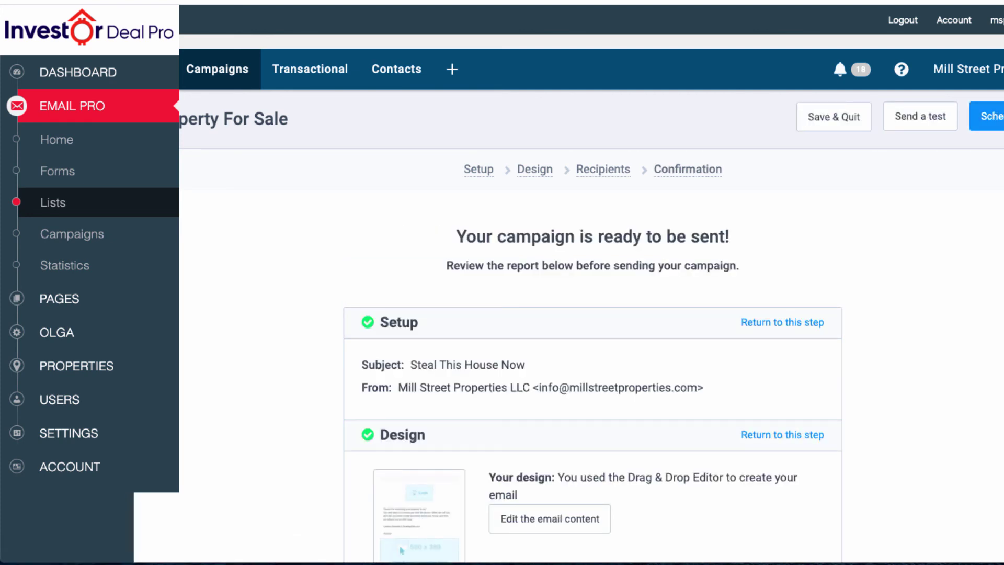
scroll(593, 299, "down", 1)
scroll(592, 314, "down", 1)
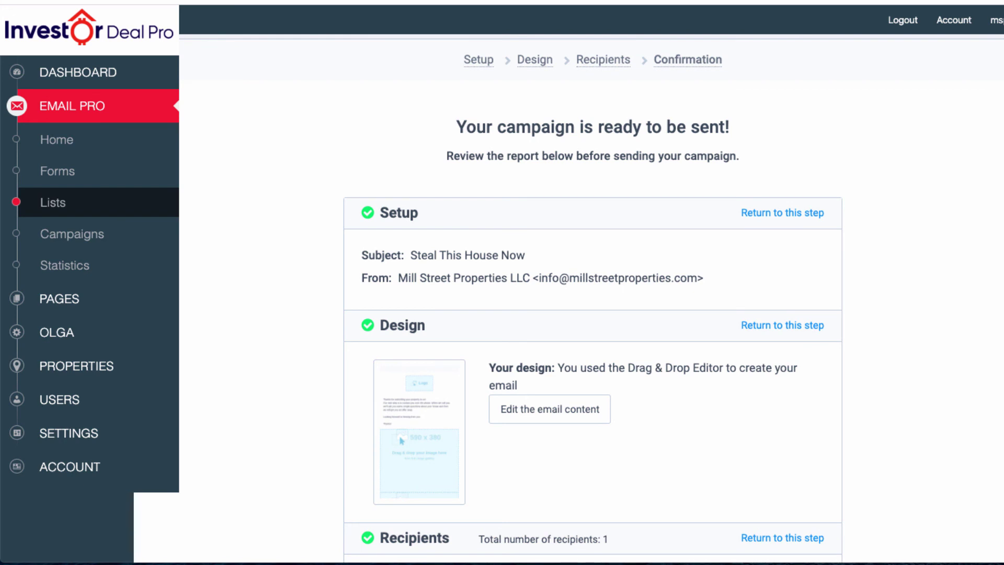
scroll(592, 299, "down", 2)
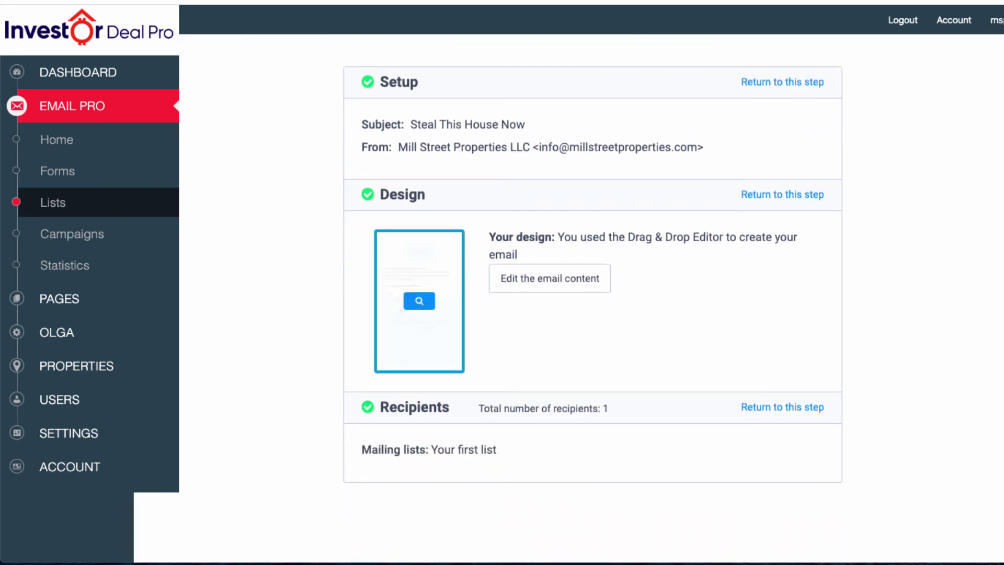
scroll(592, 299, "down", 1)
scroll(592, 298, "down", 3)
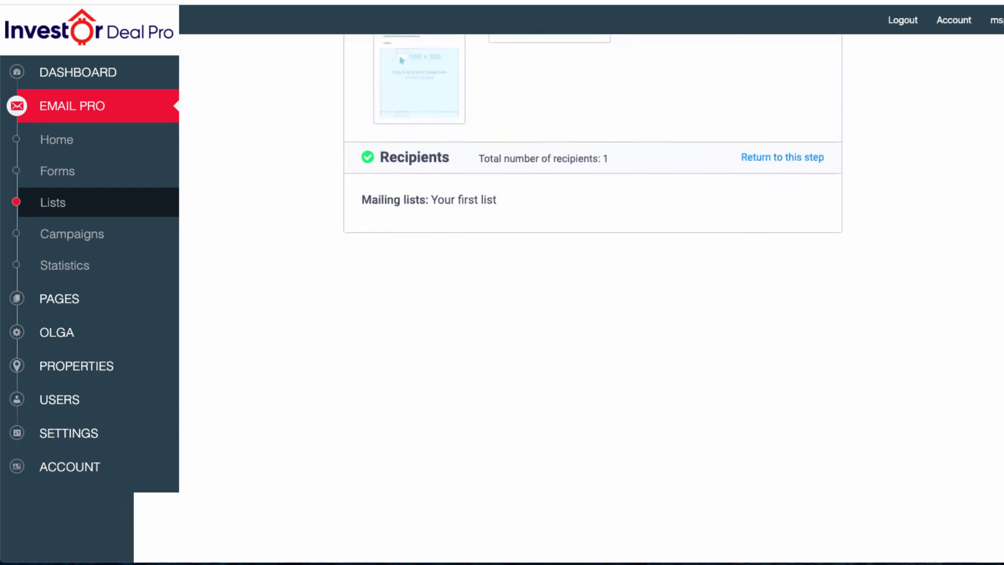
scroll(592, 298, "down", 3)
scroll(592, 299, "up", 10)
scroll(592, 299, "up", 1)
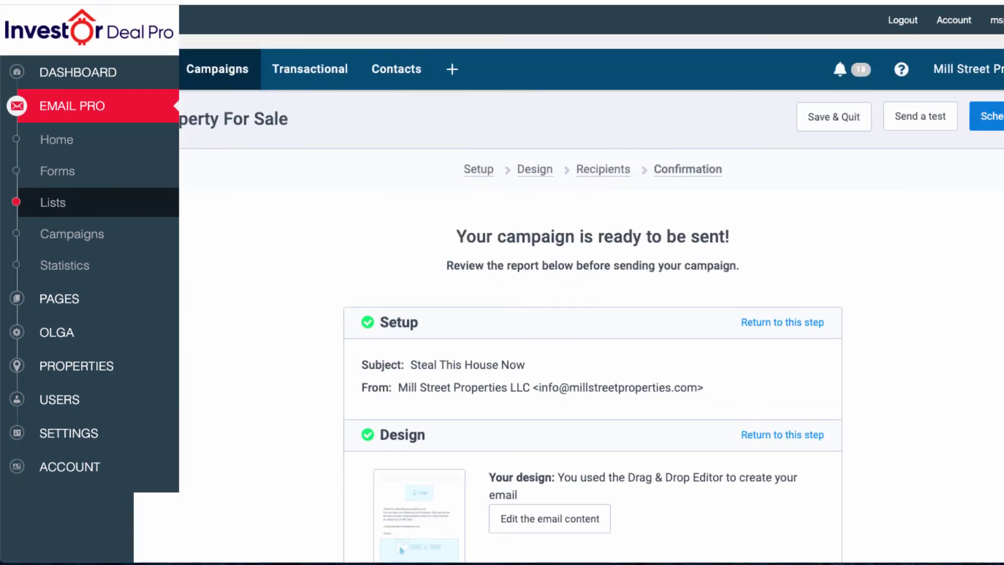
Bring up the Schedule Campaign dialog, set for Monday 30-03-2020 at 21:00.
left_click(990, 116)
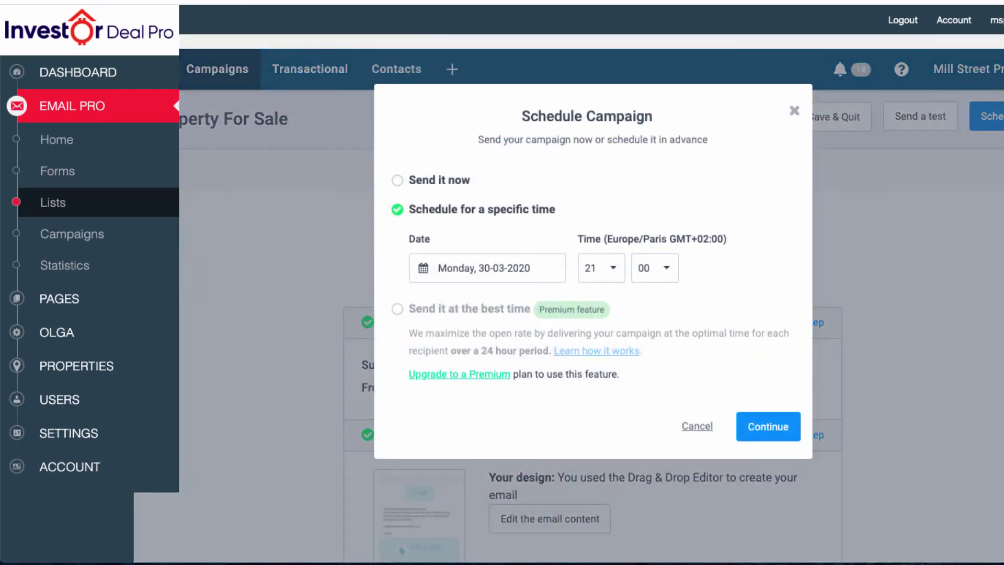